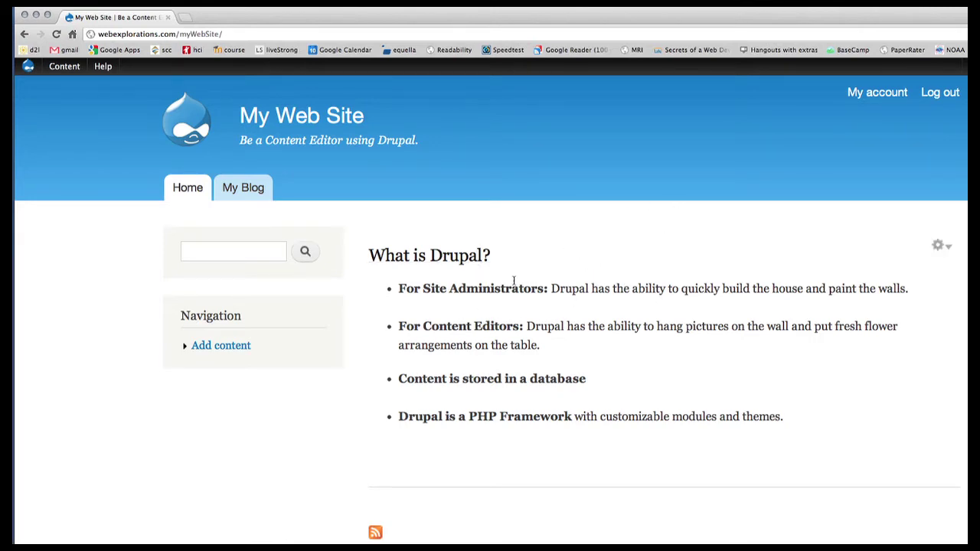
Open the 'What is Drupal?' article's edit form and scroll through it.
{"action": "left_click", "coordinate": [947, 251]}
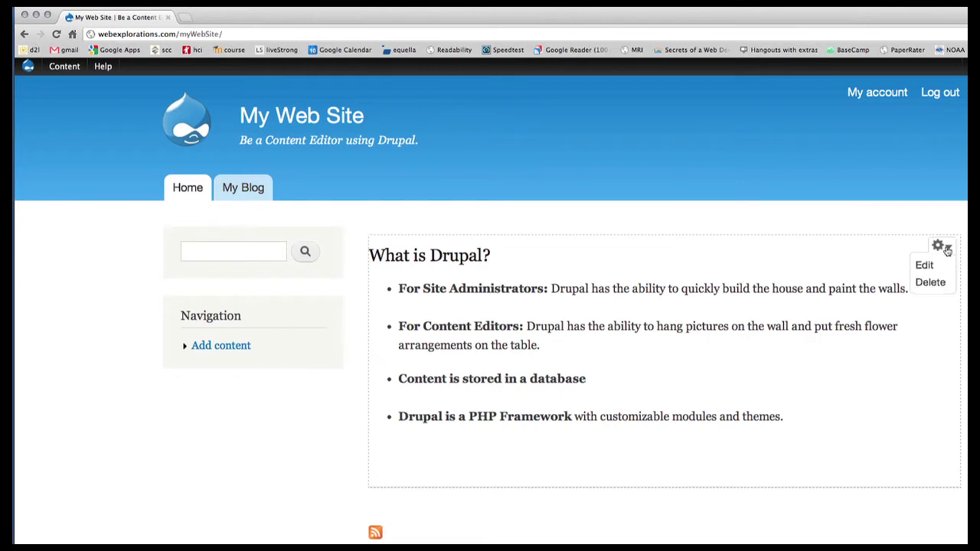
{"action": "left_click", "coordinate": [930, 265]}
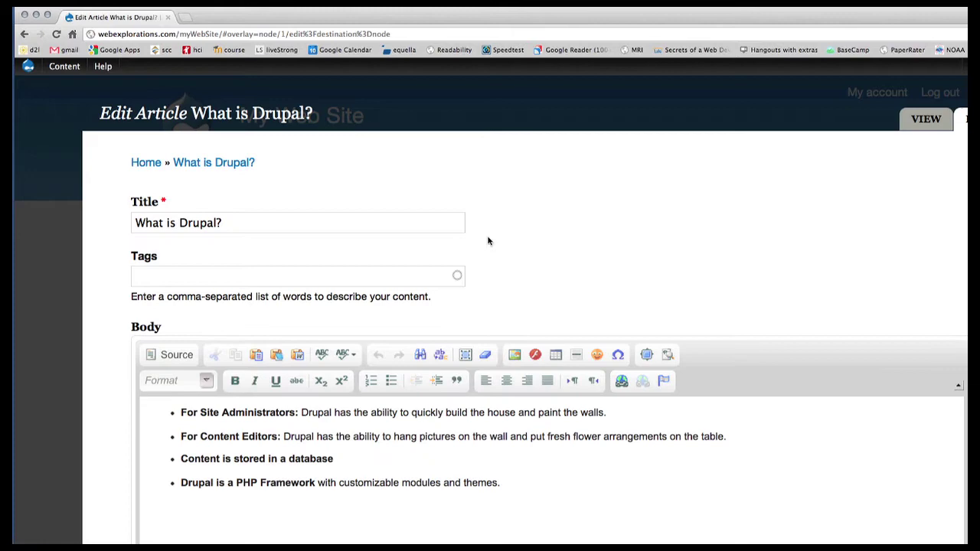
{"action": "scroll", "coordinate": [261, 264], "scroll_direction": "down", "scroll_amount": 5}
{"action": "scroll", "coordinate": [263, 267], "scroll_direction": "down", "scroll_amount": 4}
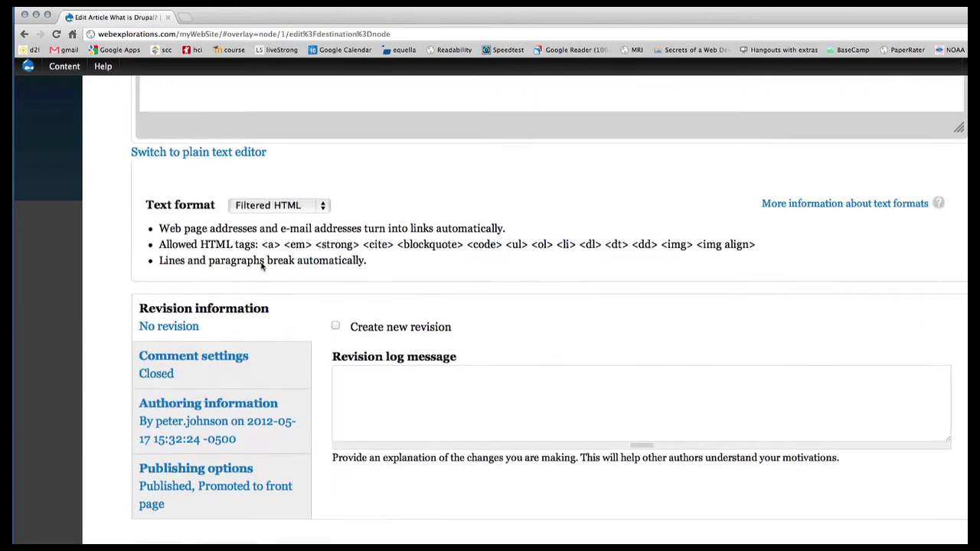
{"action": "scroll", "coordinate": [262, 266], "scroll_direction": "down", "scroll_amount": 1}
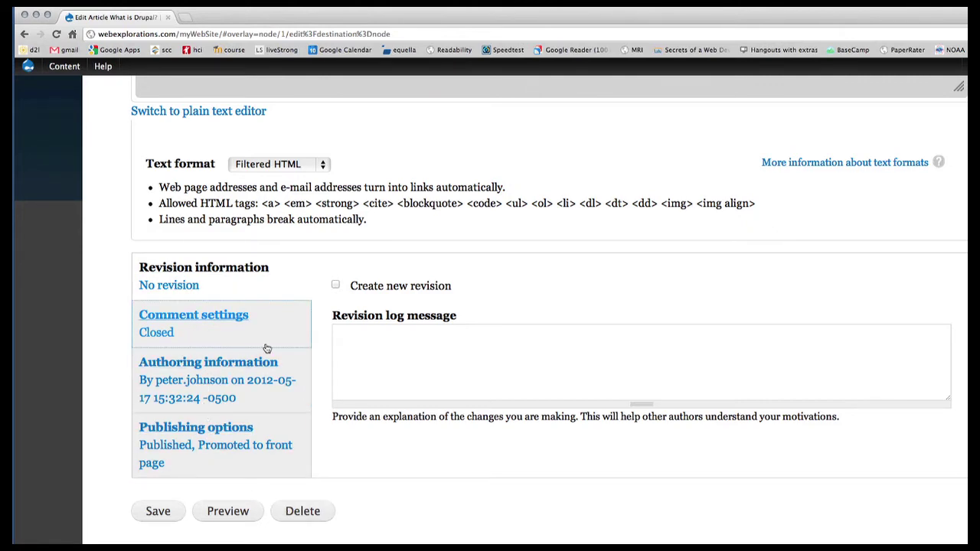
{"action": "scroll", "coordinate": [266, 349], "scroll_direction": "up", "scroll_amount": 1}
{"action": "scroll", "coordinate": [266, 349], "scroll_direction": "up", "scroll_amount": 1}
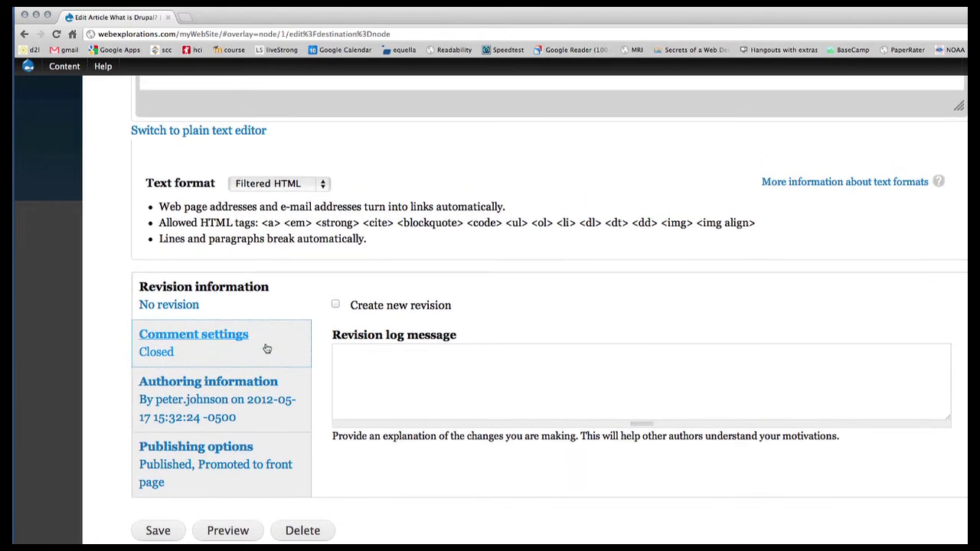
{"action": "scroll", "coordinate": [336, 182], "scroll_direction": "up", "scroll_amount": 2}
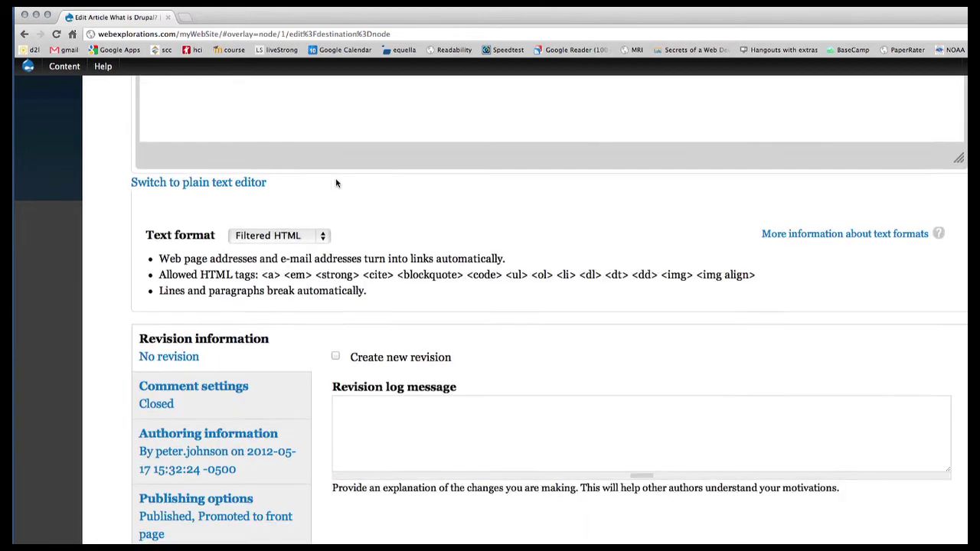
{"action": "scroll", "coordinate": [335, 182], "scroll_direction": "up", "scroll_amount": 10}
{"action": "scroll", "coordinate": [336, 181], "scroll_direction": "up", "scroll_amount": 2}
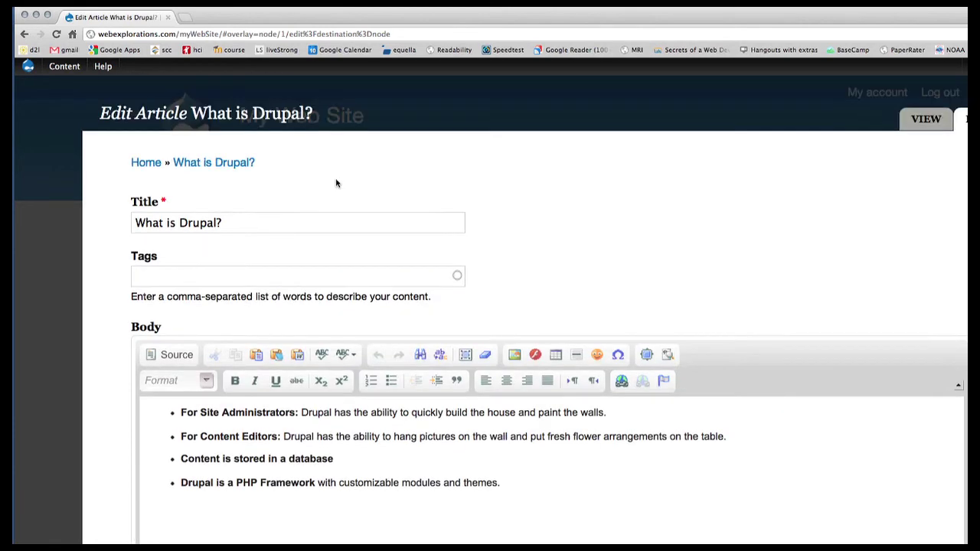
Leave the edit form and bring up the full content list with authors and status.
{"action": "left_click", "coordinate": [28, 66]}
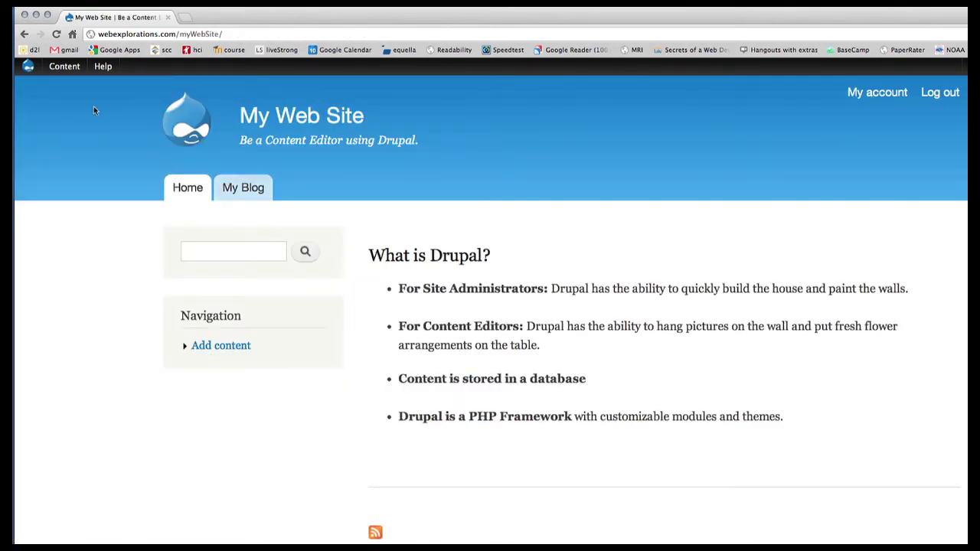
{"action": "left_click", "coordinate": [63, 68]}
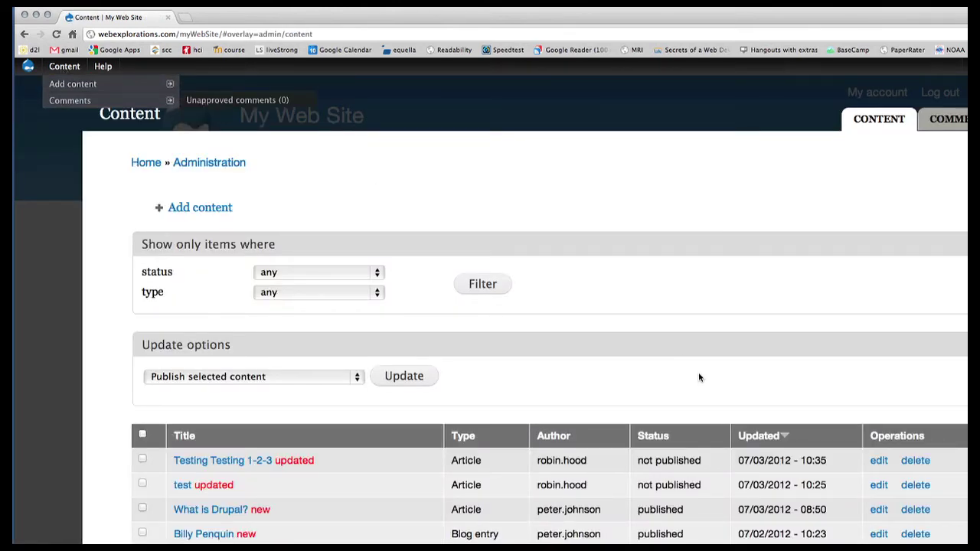
{"action": "scroll", "coordinate": [699, 383], "scroll_direction": "down", "scroll_amount": 2}
{"action": "scroll", "coordinate": [695, 389], "scroll_direction": "down", "scroll_amount": 1}
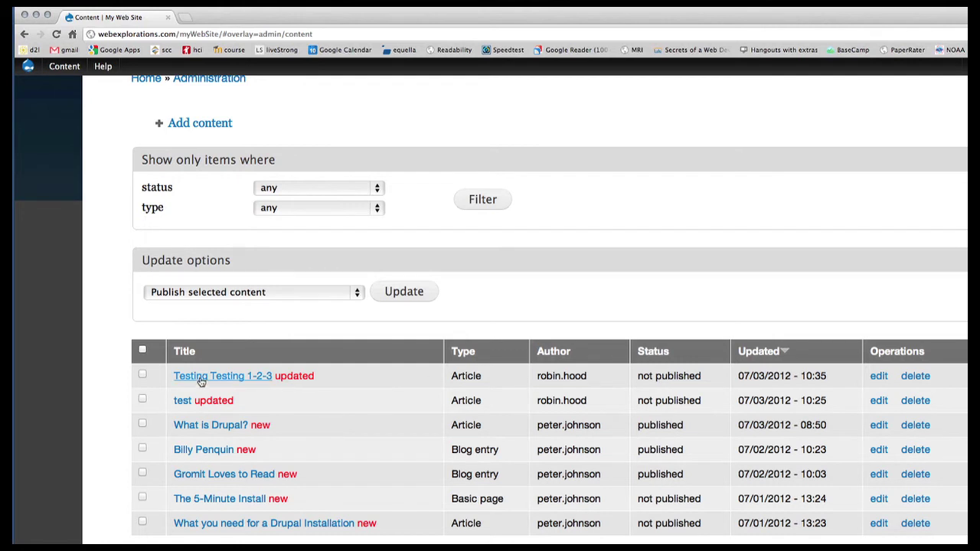
Mark 'Testing Testing 1-2-3' as Published, save it, and check it on the front page.
{"action": "left_click", "coordinate": [878, 376]}
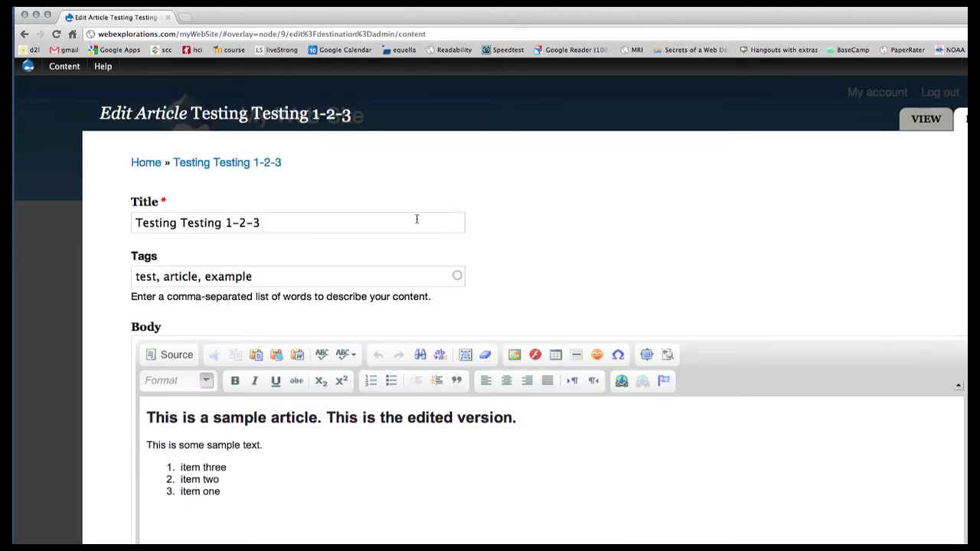
{"action": "scroll", "coordinate": [411, 273], "scroll_direction": "down", "scroll_amount": 3}
{"action": "scroll", "coordinate": [411, 273], "scroll_direction": "down", "scroll_amount": 3}
{"action": "scroll", "coordinate": [411, 274], "scroll_direction": "down", "scroll_amount": 1}
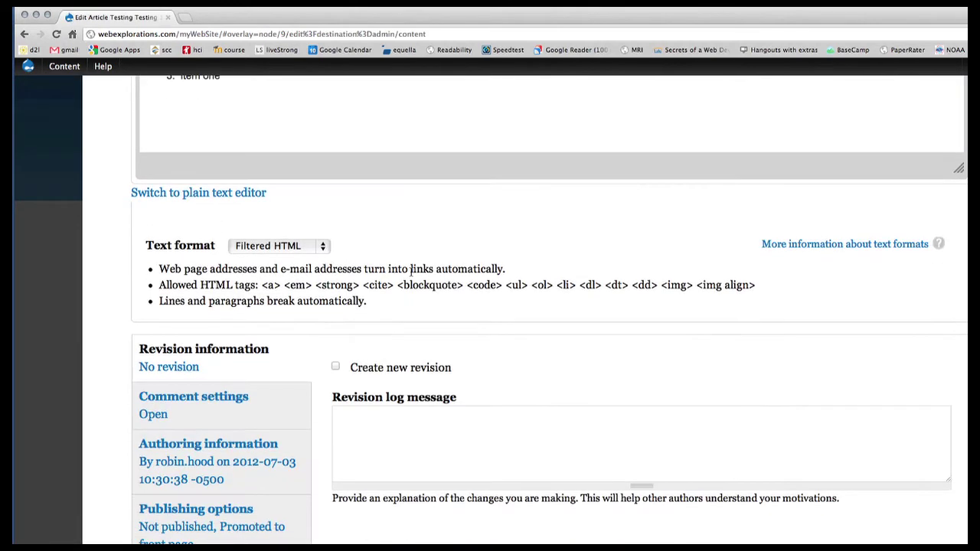
{"action": "scroll", "coordinate": [411, 275], "scroll_direction": "down", "scroll_amount": 1}
{"action": "left_click", "coordinate": [210, 434]}
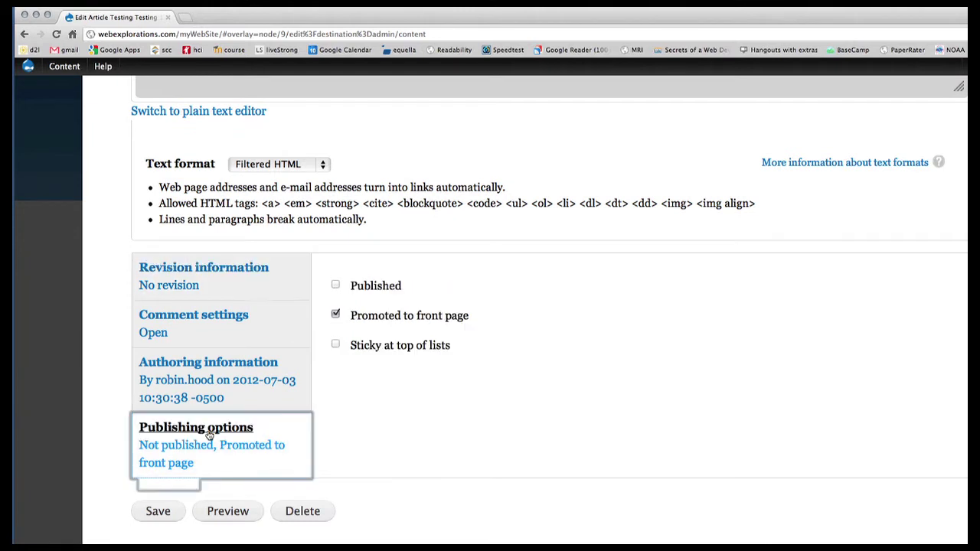
{"action": "left_click", "coordinate": [335, 285]}
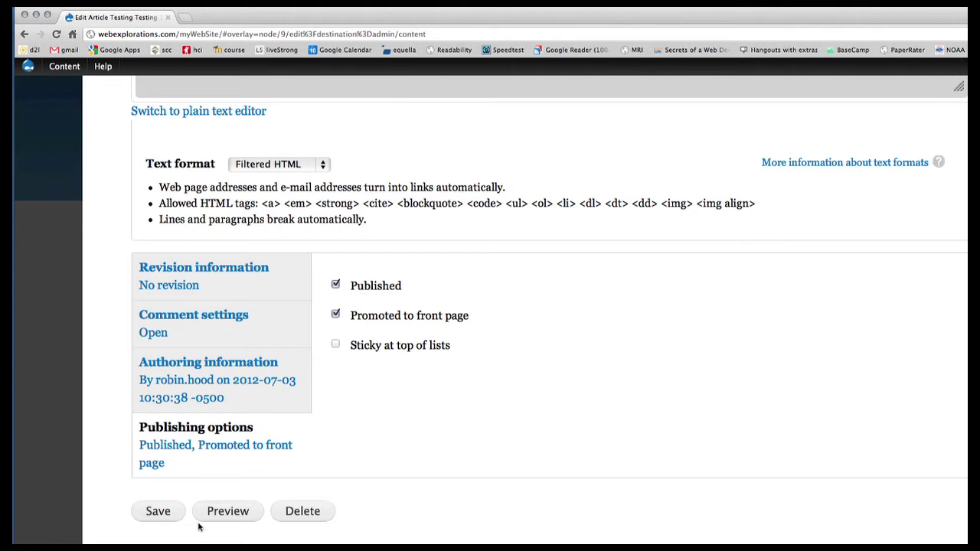
{"action": "left_click", "coordinate": [165, 513]}
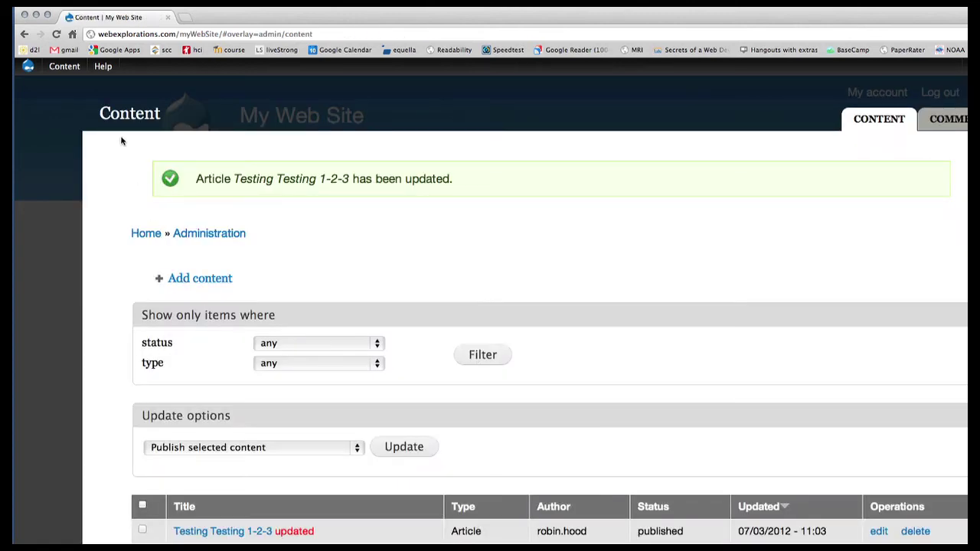
{"action": "left_click", "coordinate": [28, 68]}
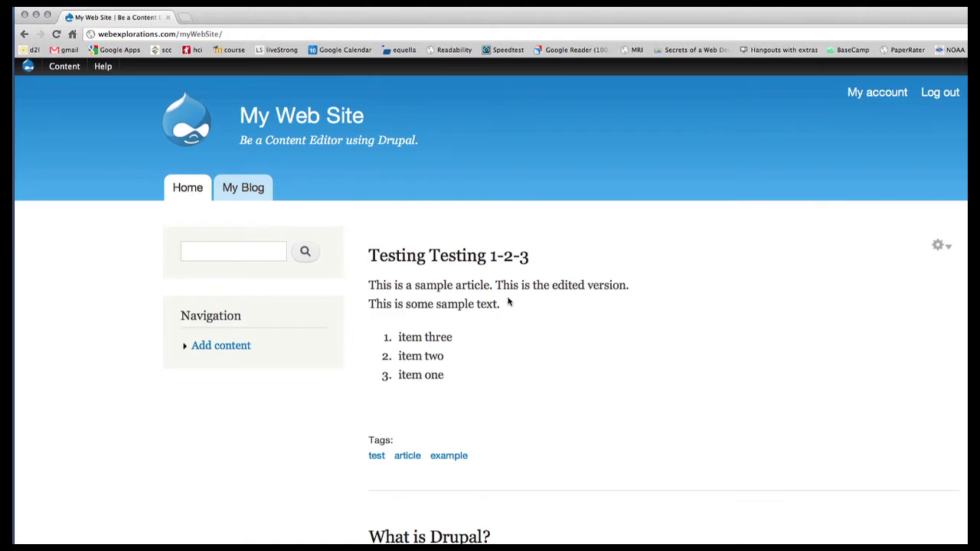
{"action": "scroll", "coordinate": [566, 333], "scroll_direction": "down", "scroll_amount": 2}
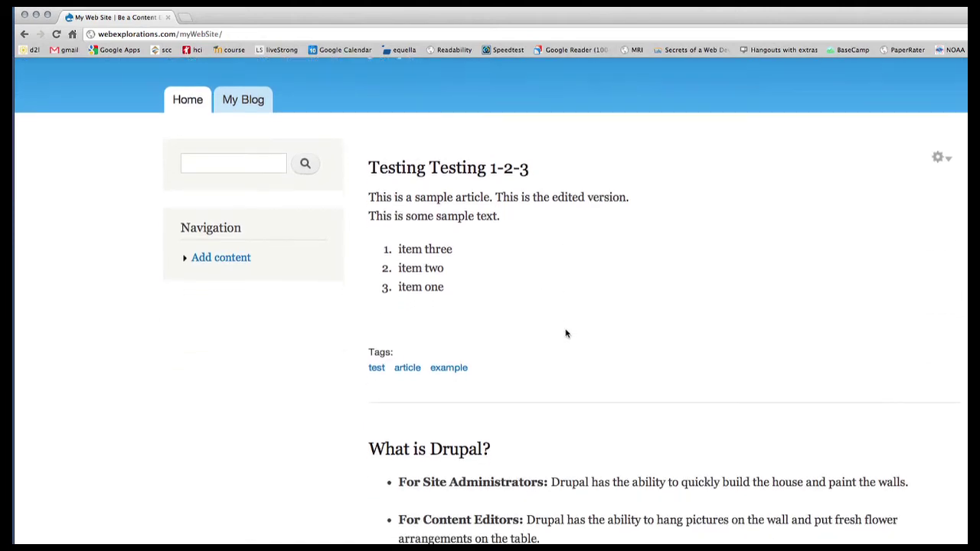
{"action": "scroll", "coordinate": [566, 334], "scroll_direction": "up", "scroll_amount": 2}
{"action": "left_click", "coordinate": [61, 68]}
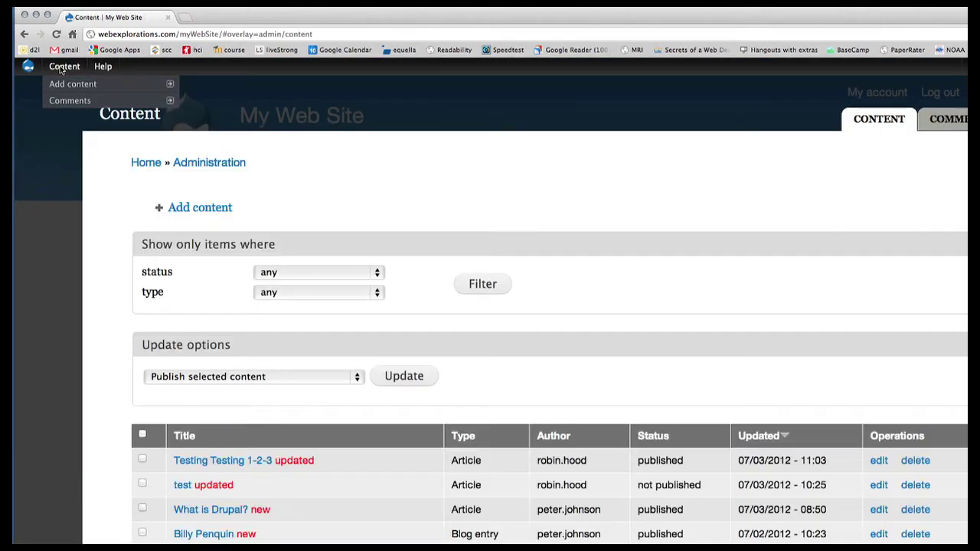
{"action": "scroll", "coordinate": [382, 321], "scroll_direction": "down", "scroll_amount": 2}
{"action": "left_click", "coordinate": [294, 208]}
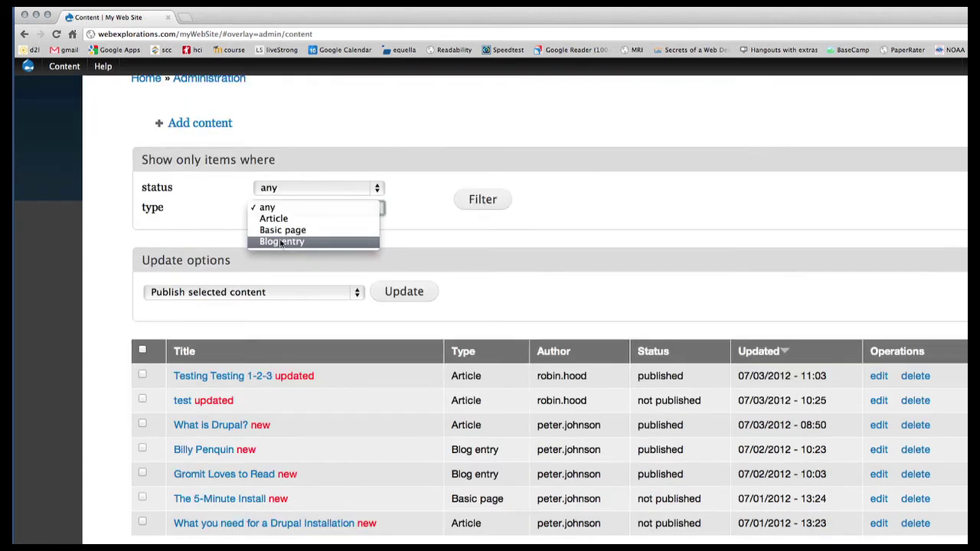
{"action": "left_click", "coordinate": [281, 241]}
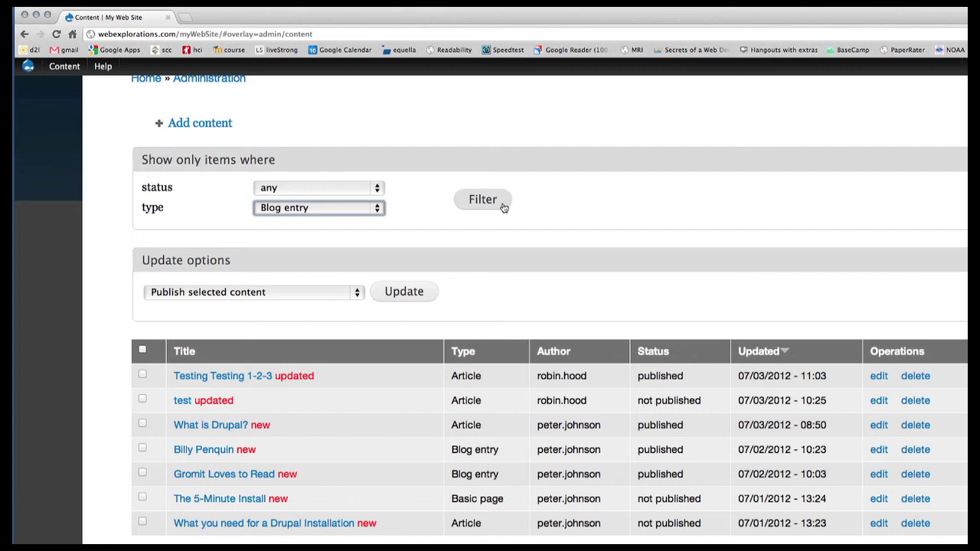
{"action": "left_click", "coordinate": [494, 203]}
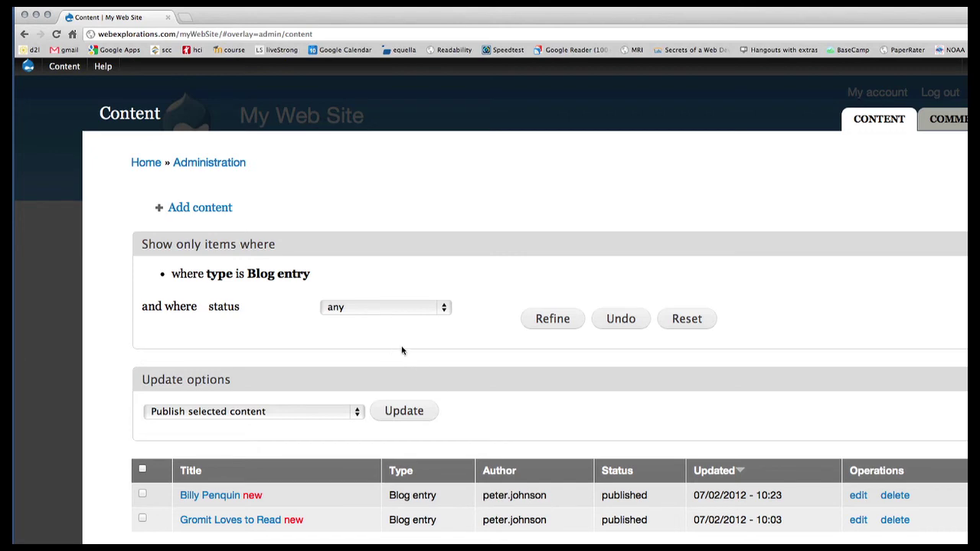
{"action": "left_click", "coordinate": [685, 322]}
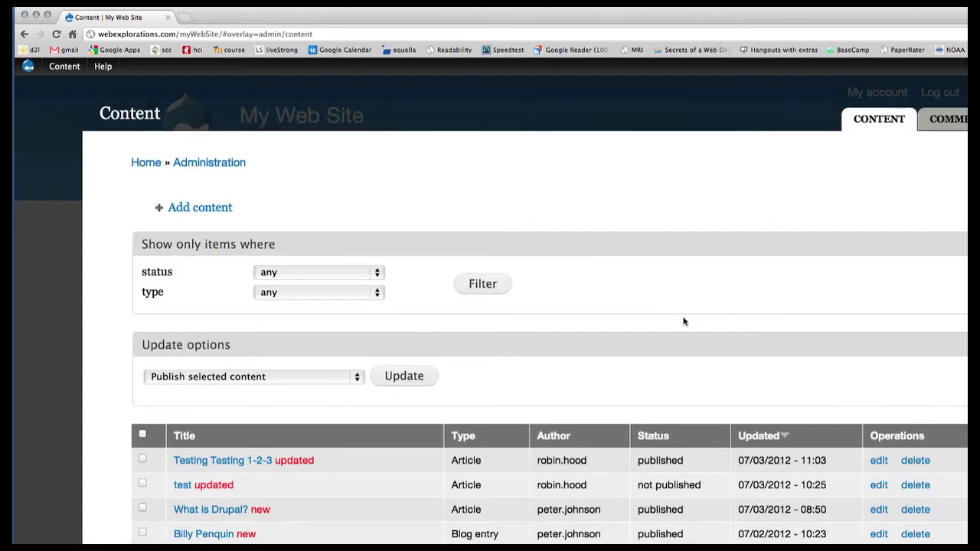
Filter the content list to 'not published' items and open the 'test' article.
{"action": "left_click", "coordinate": [293, 274]}
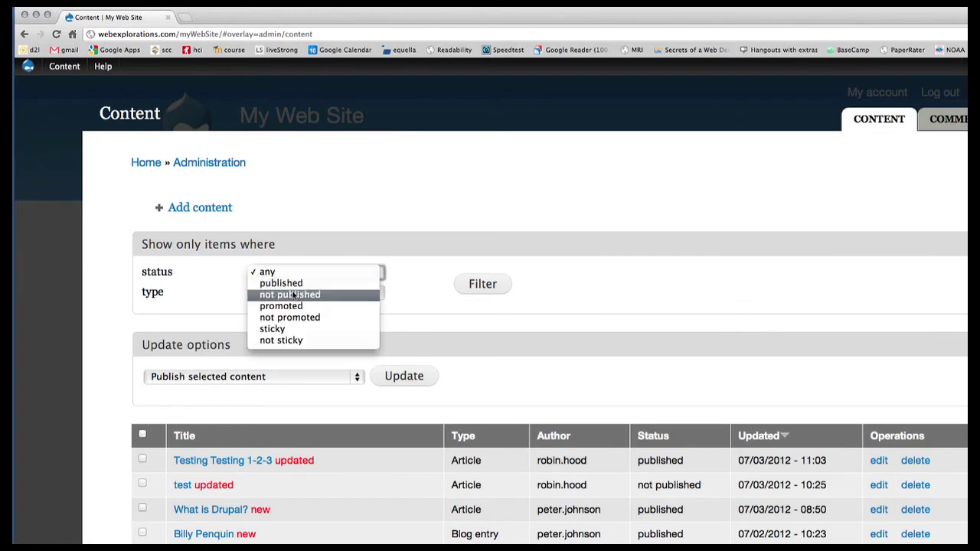
{"action": "left_click", "coordinate": [290, 295]}
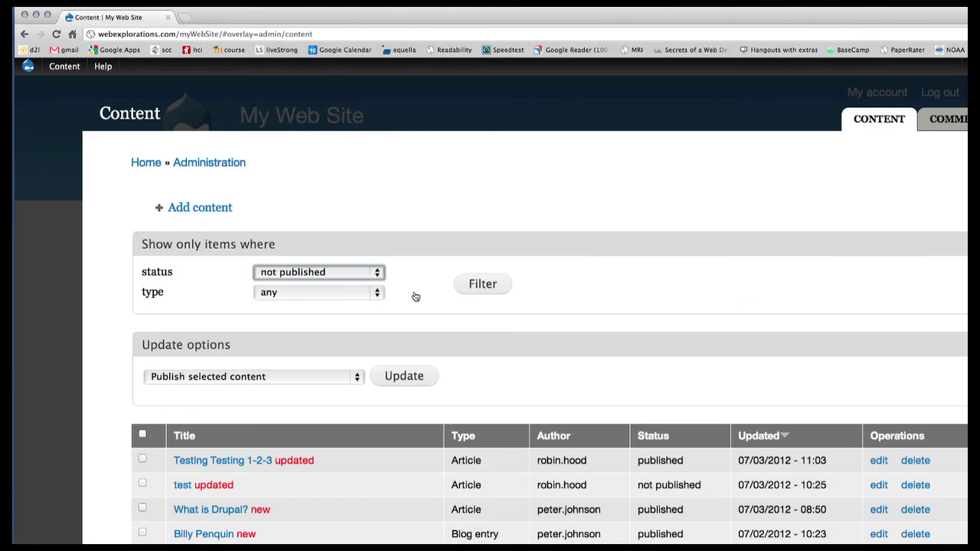
{"action": "left_click", "coordinate": [478, 287]}
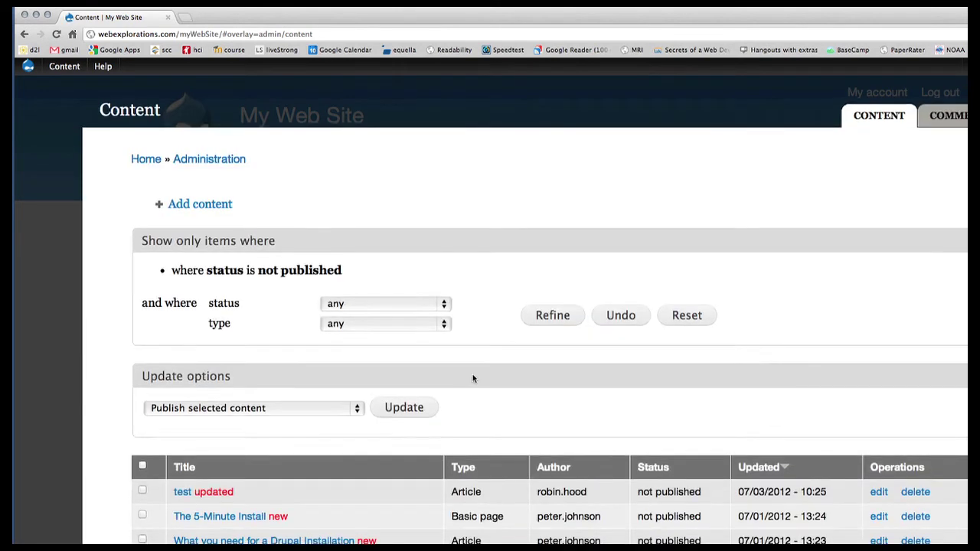
{"action": "scroll", "coordinate": [473, 378], "scroll_direction": "down", "scroll_amount": 2}
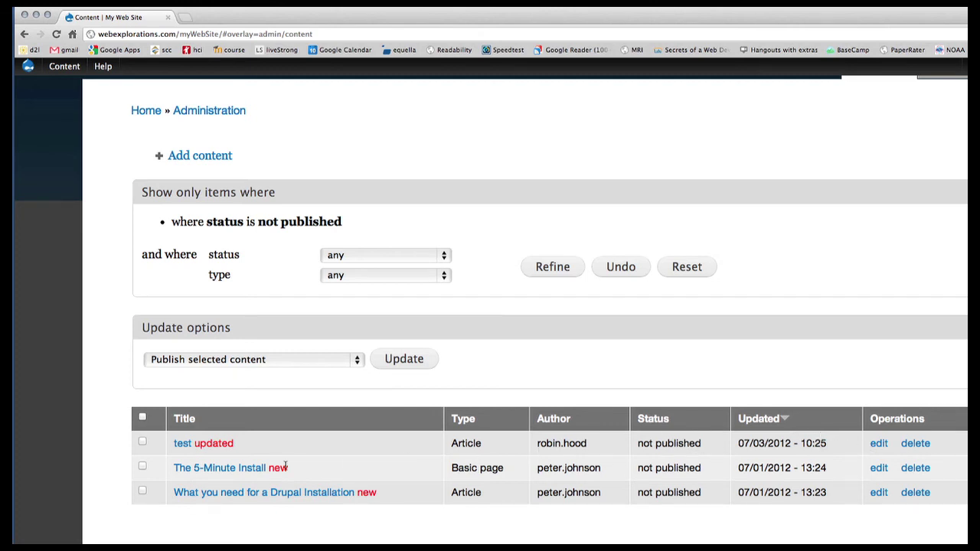
{"action": "left_click", "coordinate": [181, 445]}
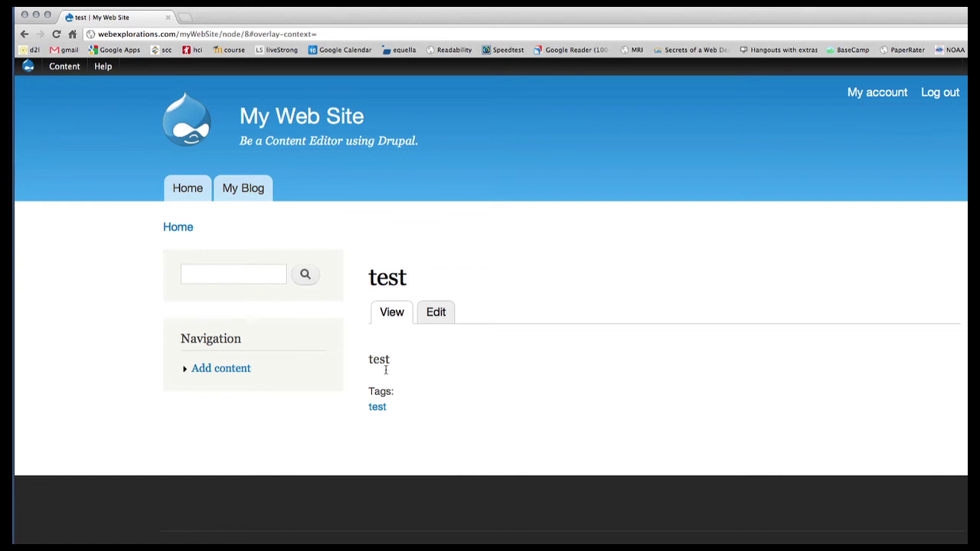
Delete the 'test' article from the content list, then return to the front page.
{"action": "left_click", "coordinate": [63, 68]}
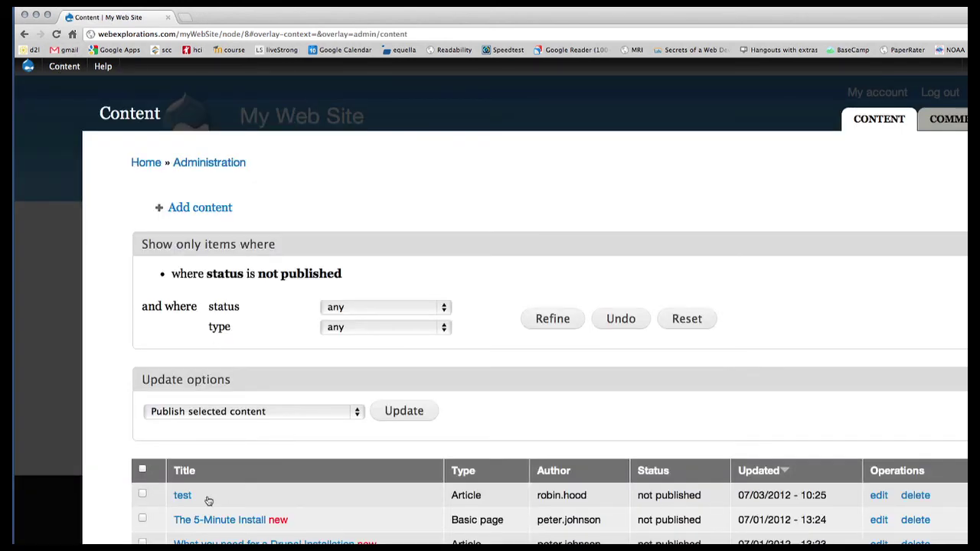
{"action": "left_click", "coordinate": [916, 496]}
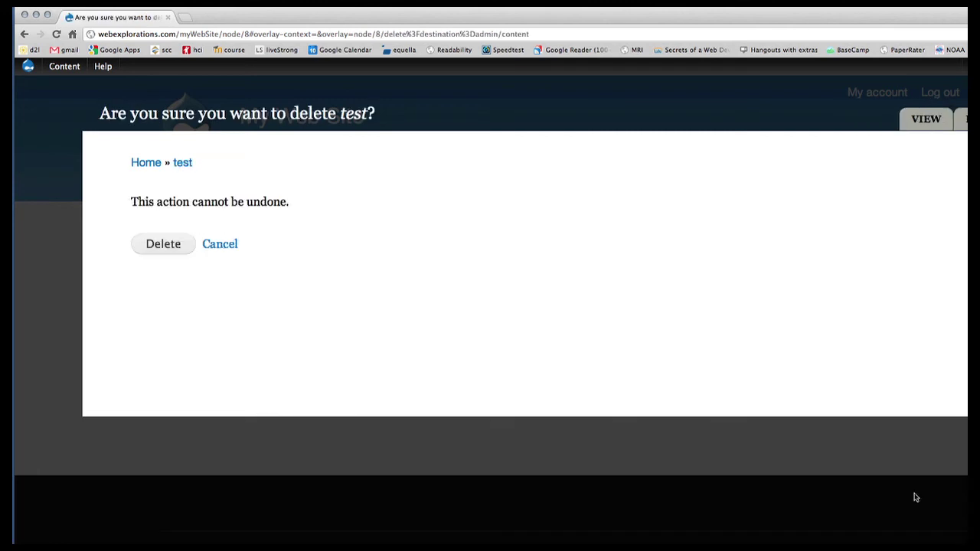
{"action": "left_click", "coordinate": [162, 247]}
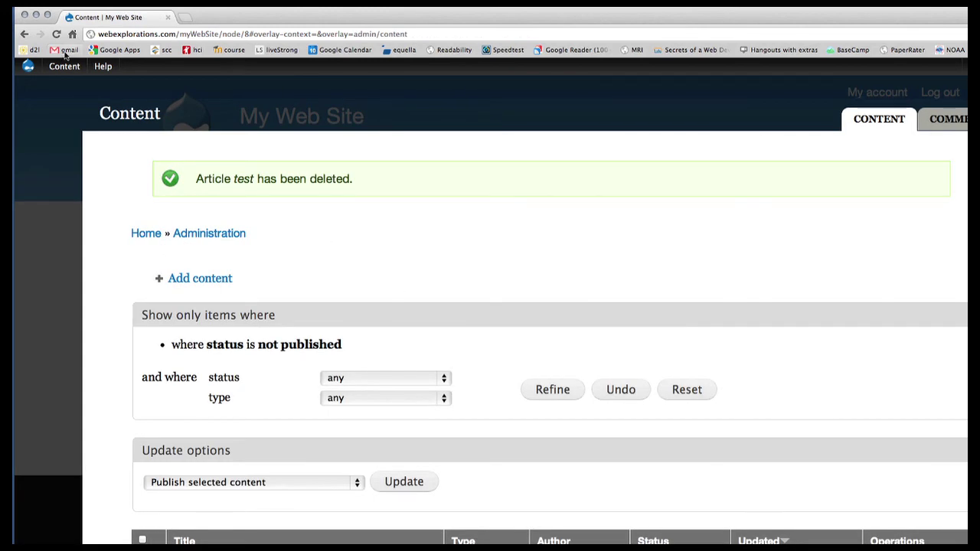
{"action": "left_click", "coordinate": [31, 67]}
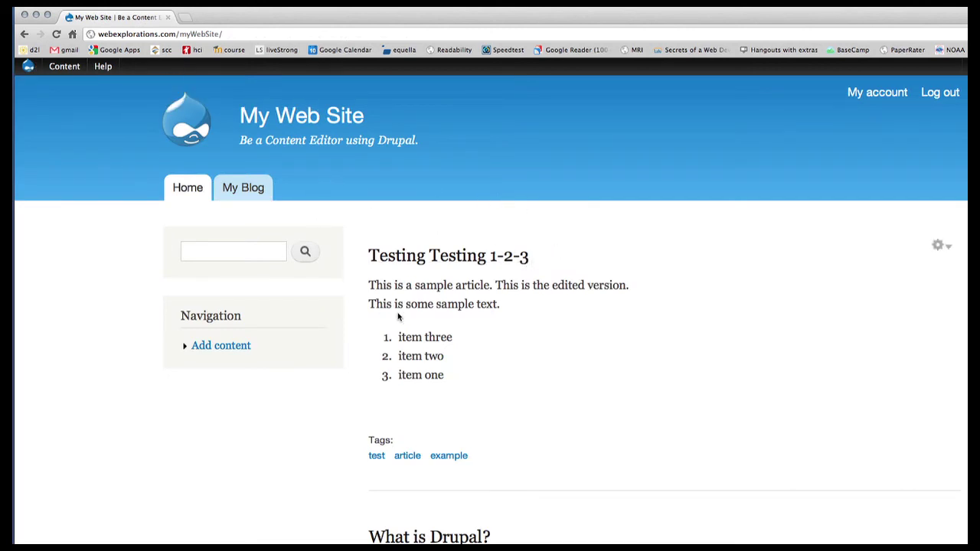
Reopen the content list and reset the 'not published' filter to show all six items.
{"action": "mouse_move", "coordinate": [536, 322]}
{"action": "left_click", "coordinate": [948, 250]}
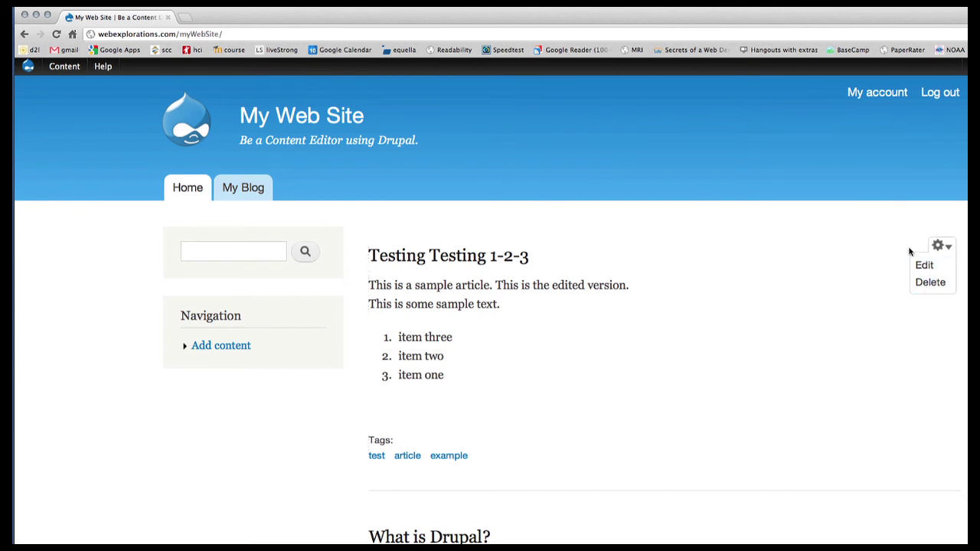
{"action": "mouse_move", "coordinate": [65, 66]}
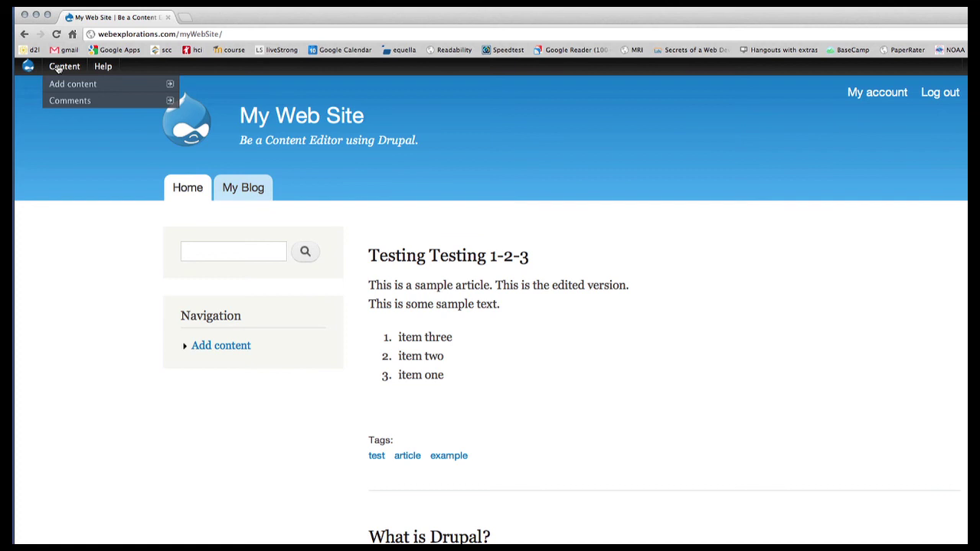
{"action": "left_click", "coordinate": [58, 68]}
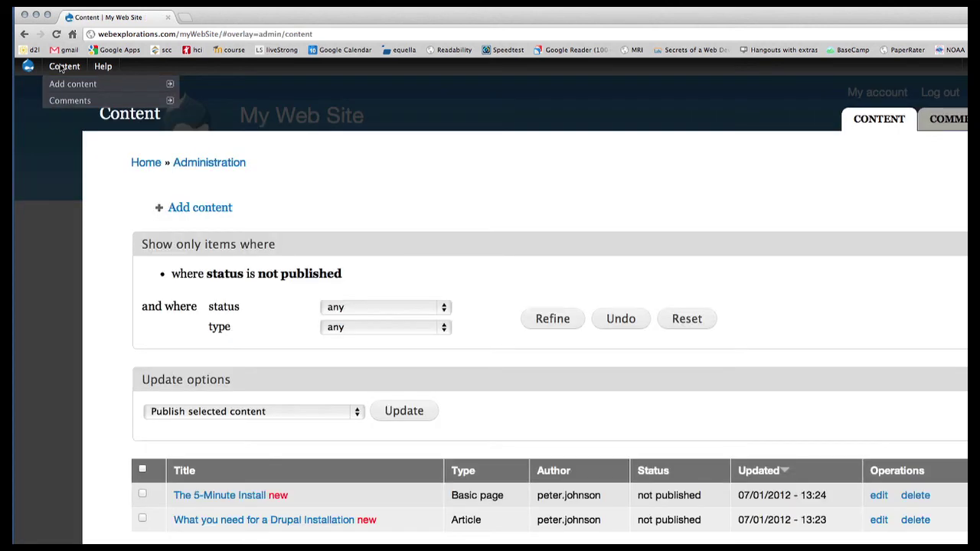
{"action": "scroll", "coordinate": [439, 291], "scroll_direction": "down", "scroll_amount": 2}
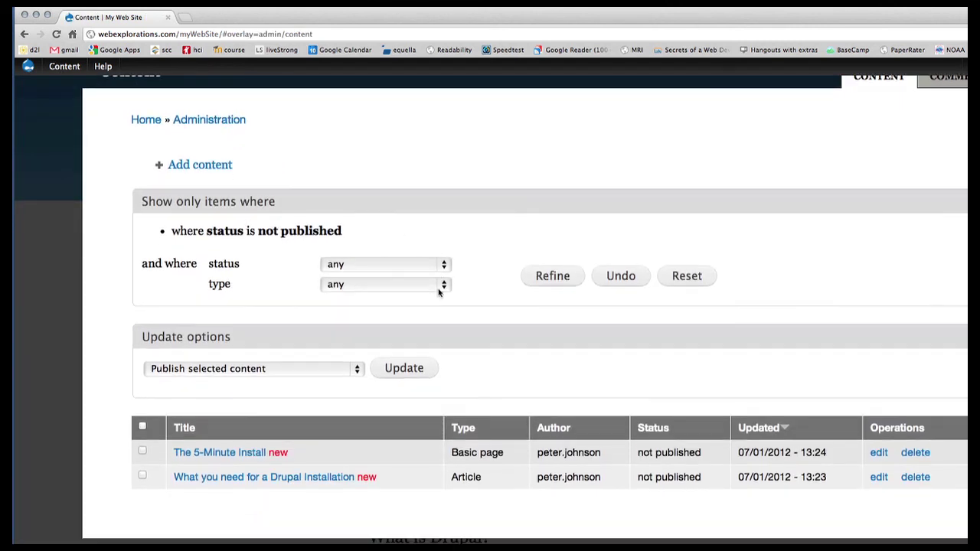
{"action": "left_click", "coordinate": [681, 277]}
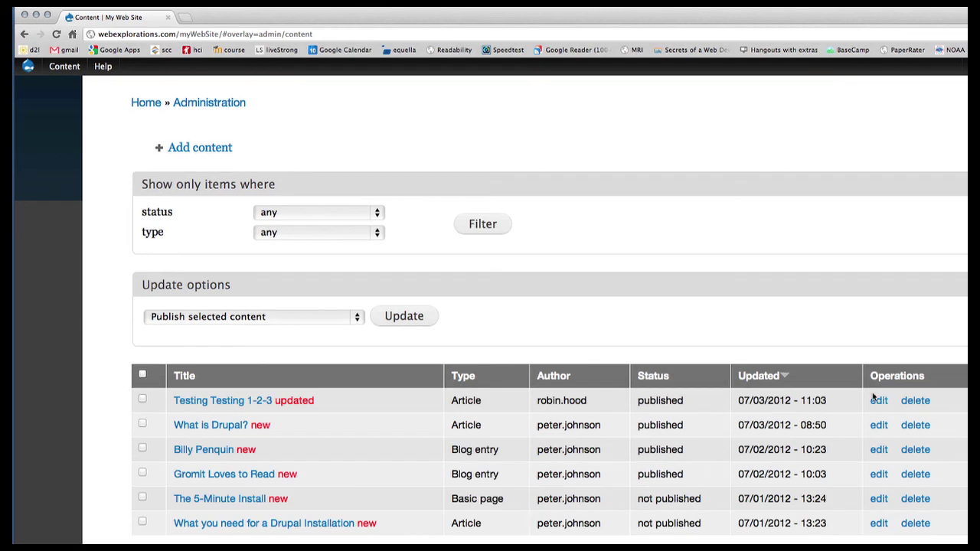